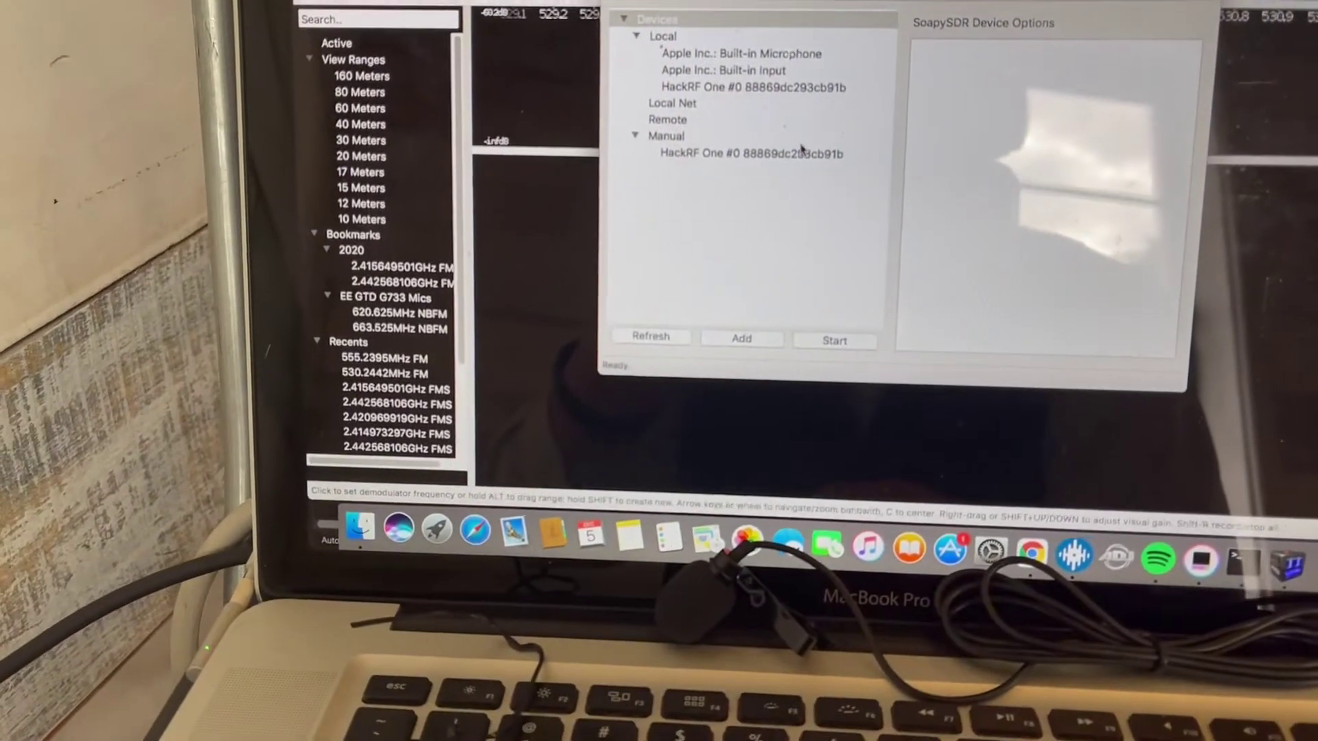
- Select the HackRF One device and start streaming
click(802, 155)
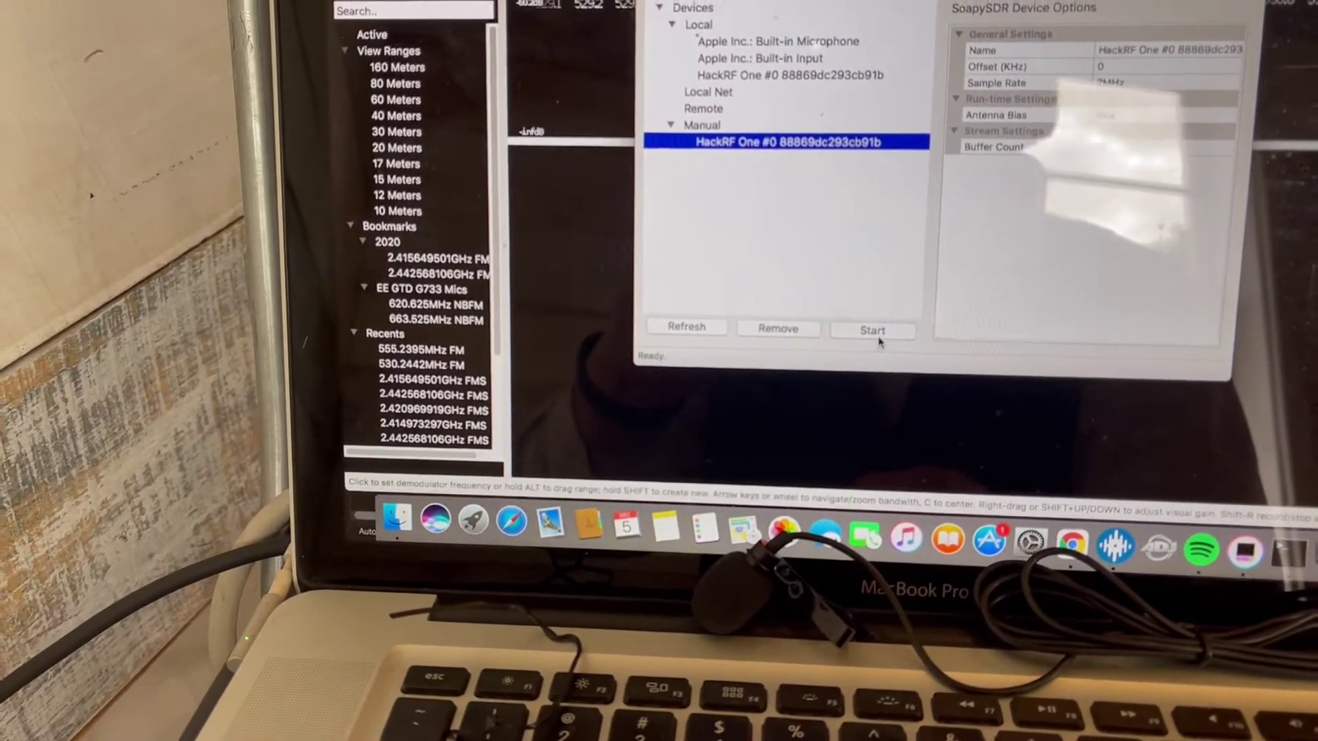
click(872, 331)
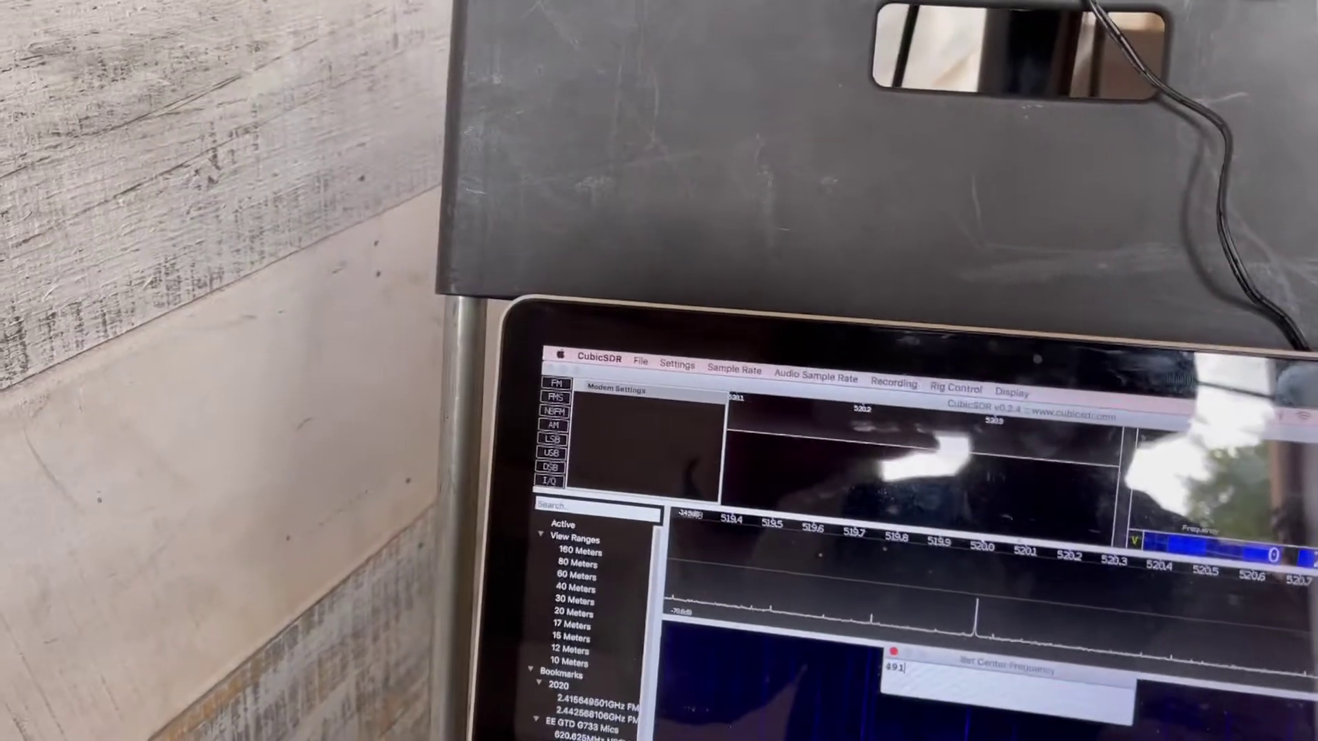
text(491)
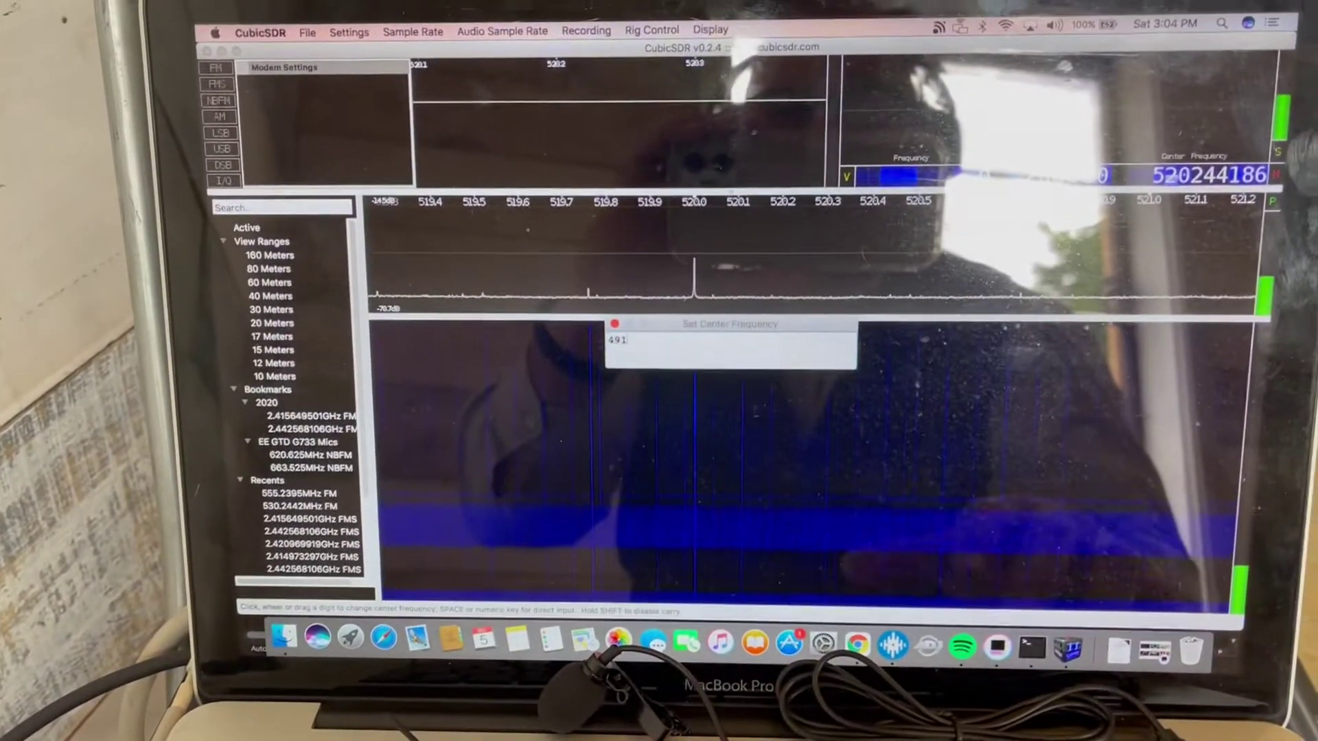
- Apply the 491 MHz center frequency
key(Return)
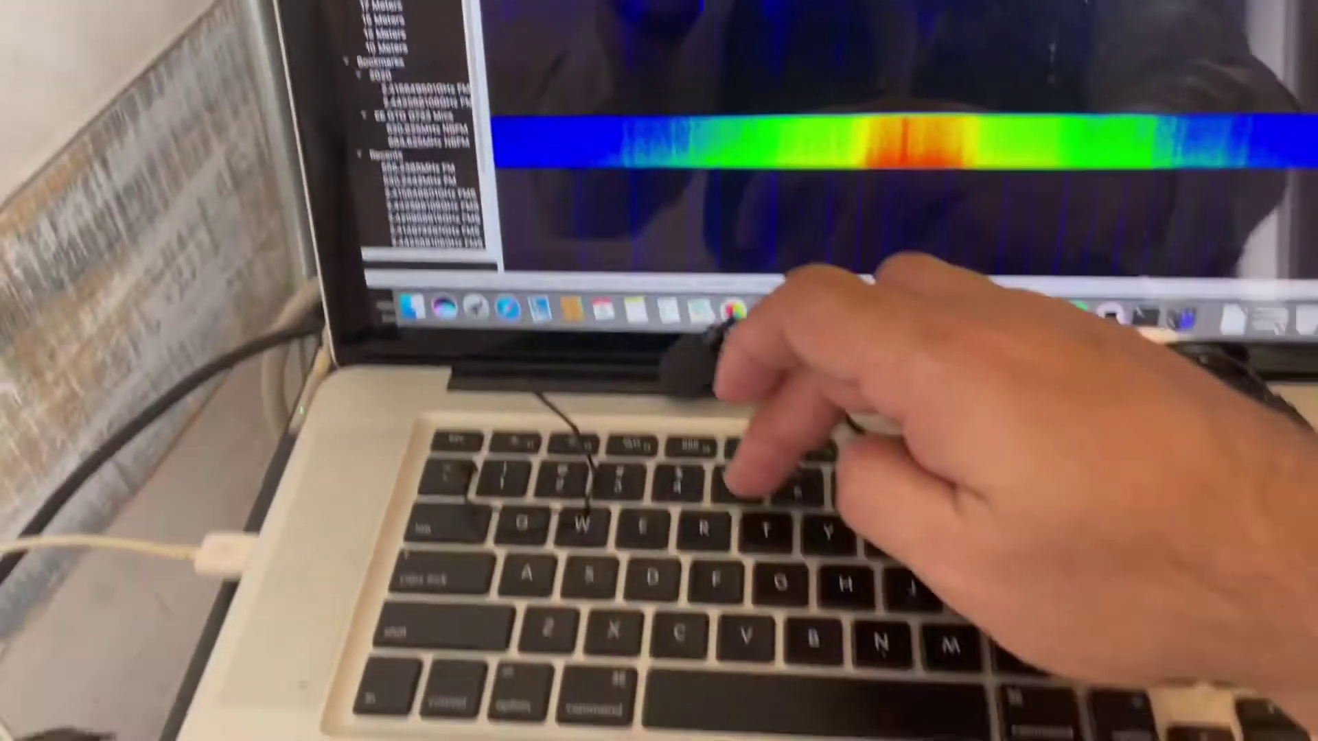
text(5)
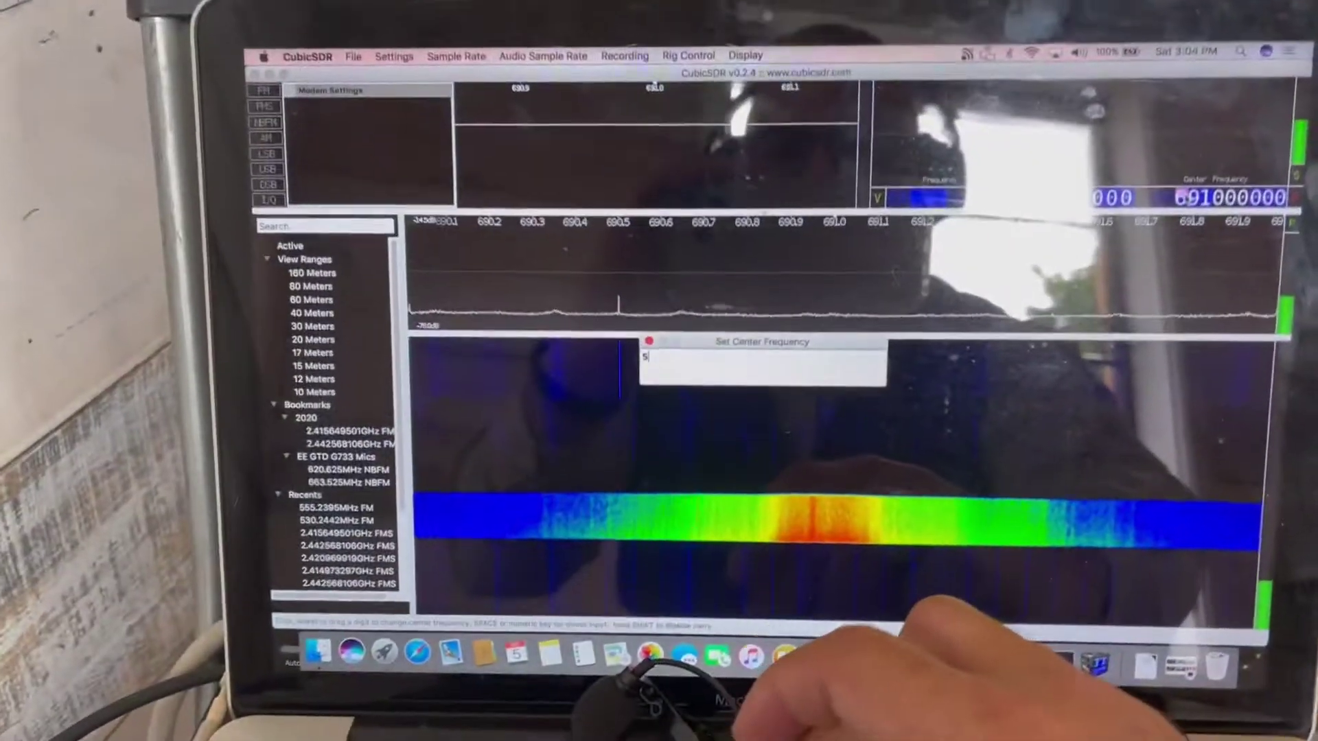
text(0)
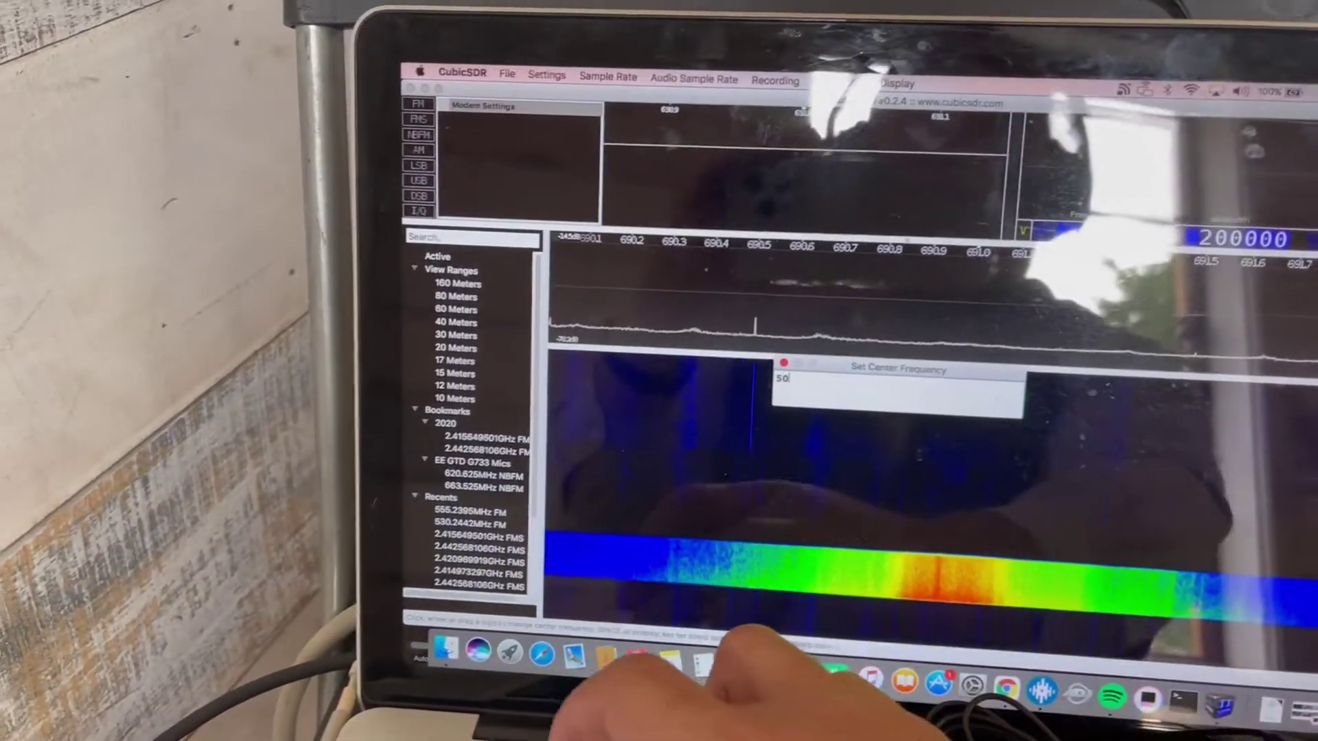
text(0)
- Apply a new center frequency near 500 MHz
key(Return)
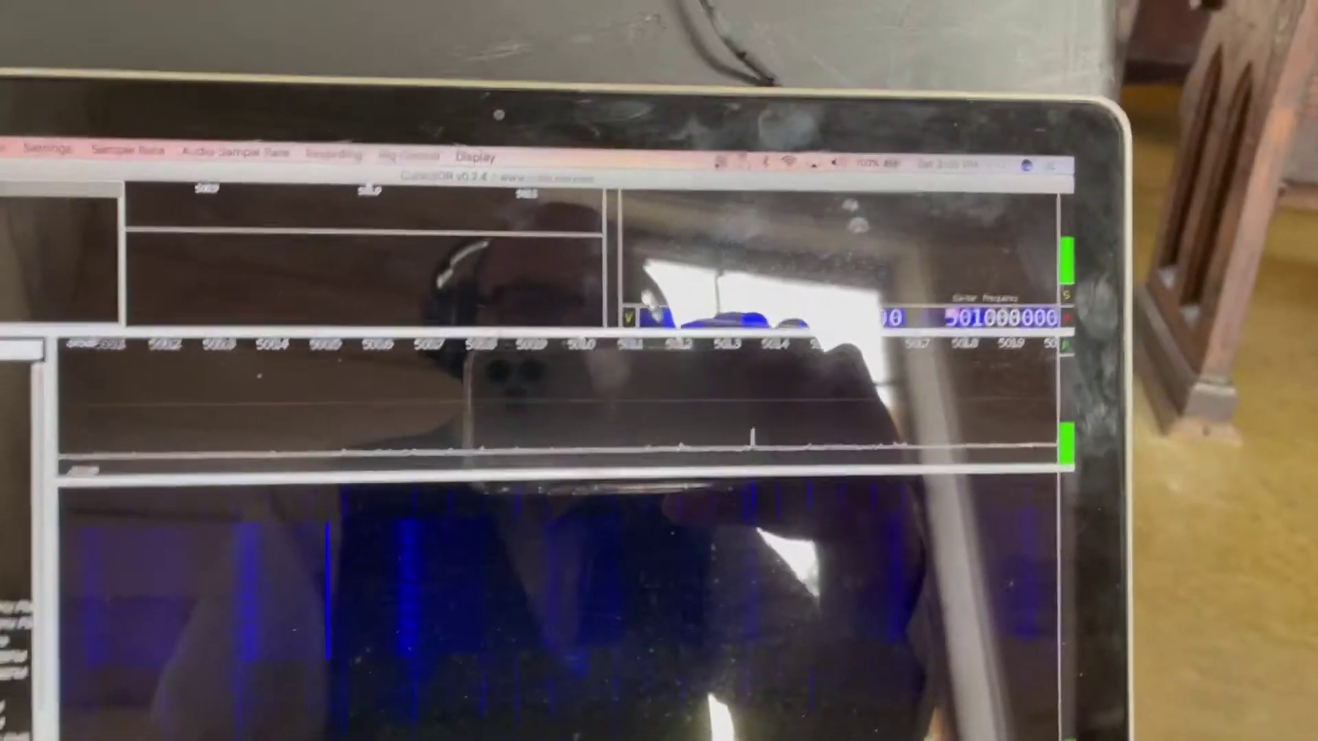